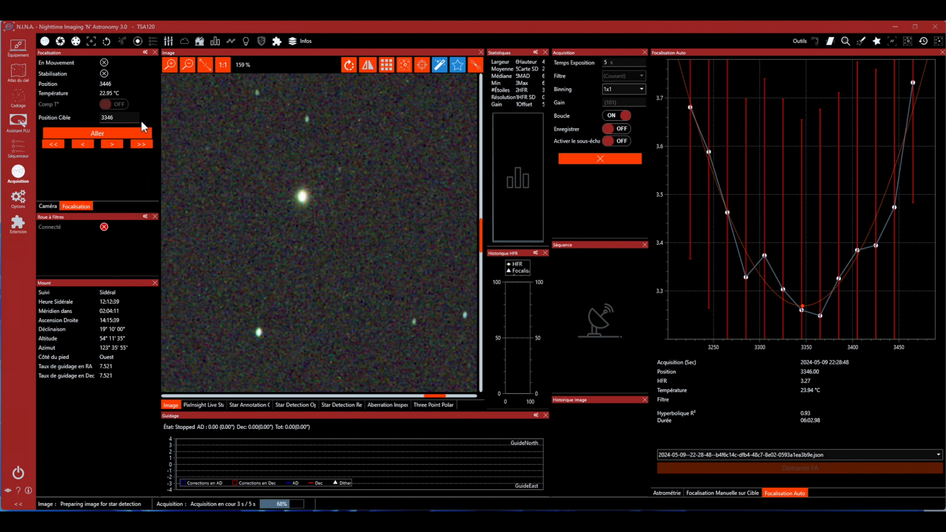
Move the focuser to target position 3396.
key(BackSpace)
key(BackSpace)
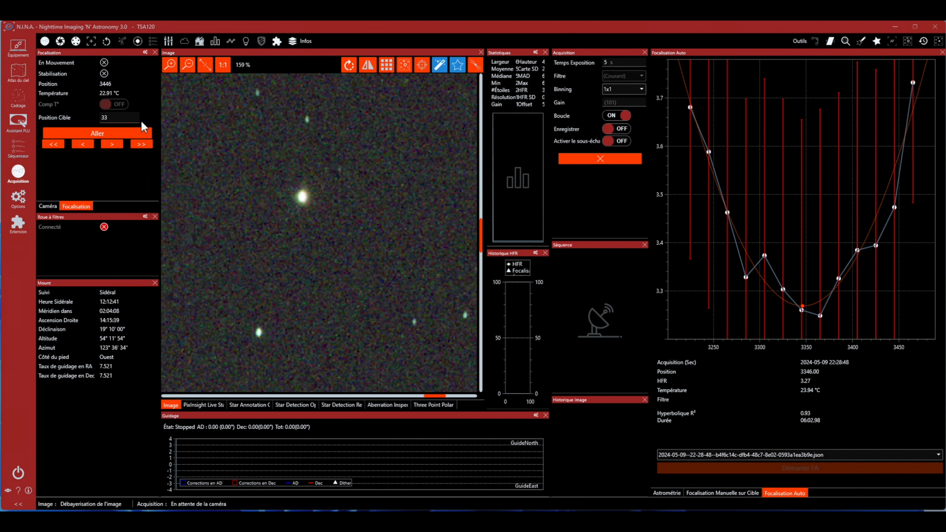
text(96)
click(143, 132)
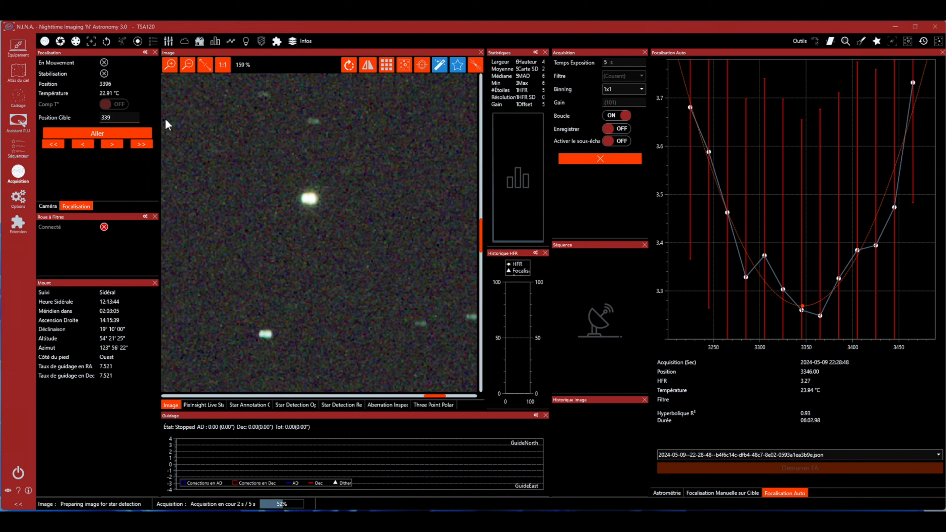
Move the focuser 100 steps further out, to target position 3496.
key(BackSpace)
key(BackSpace)
text(4)
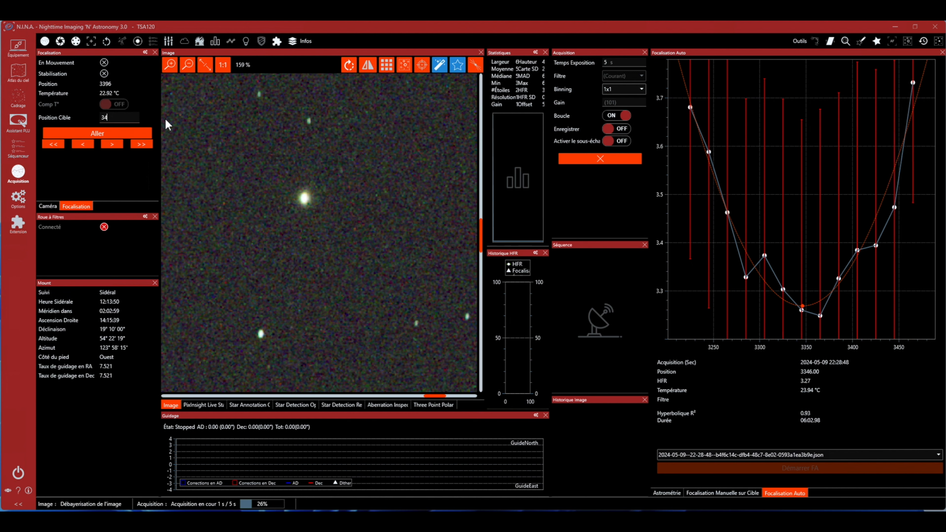
text(96)
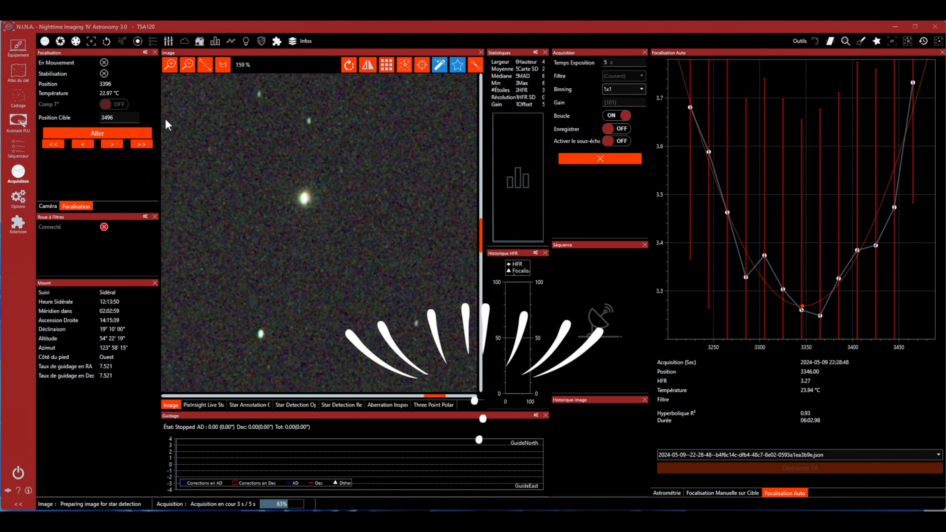
click(118, 135)
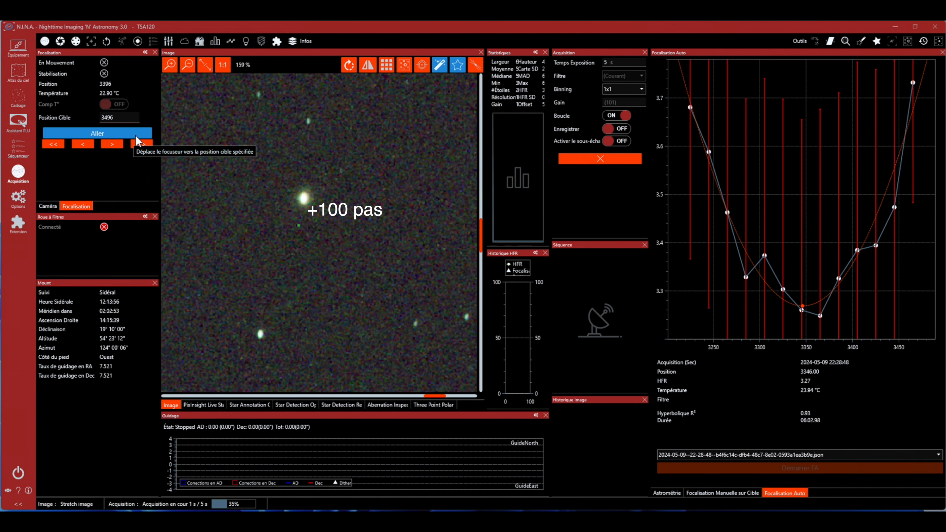
click(125, 134)
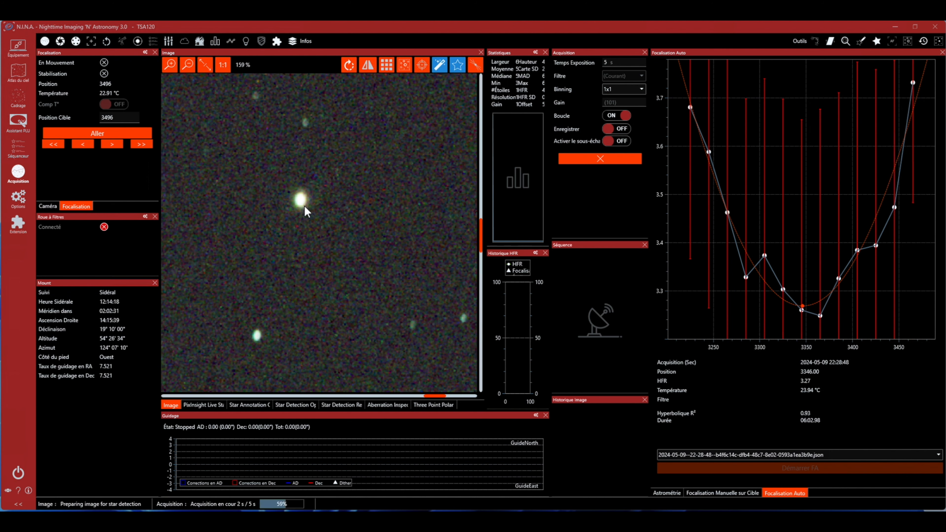
Set the autofocus step size (Taille Pas FA) to 100 in the autofocus options.
click(18, 197)
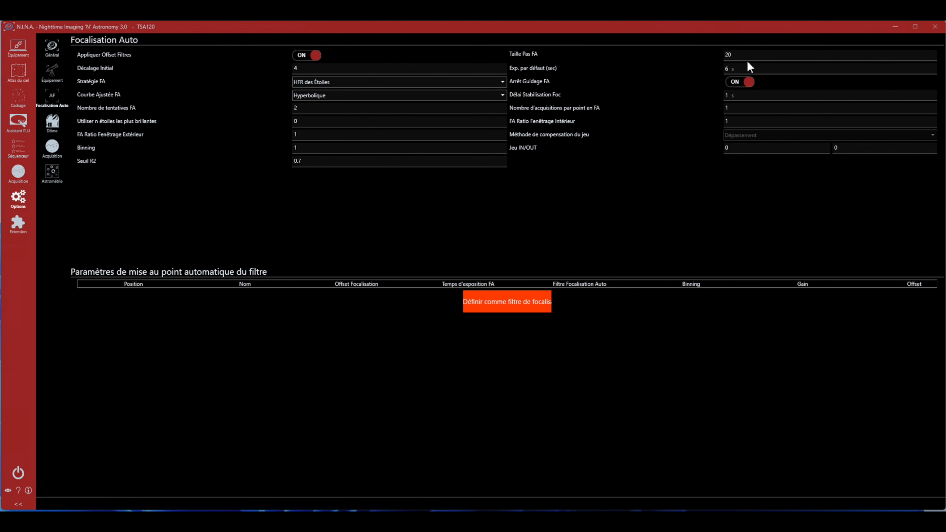
click(735, 54)
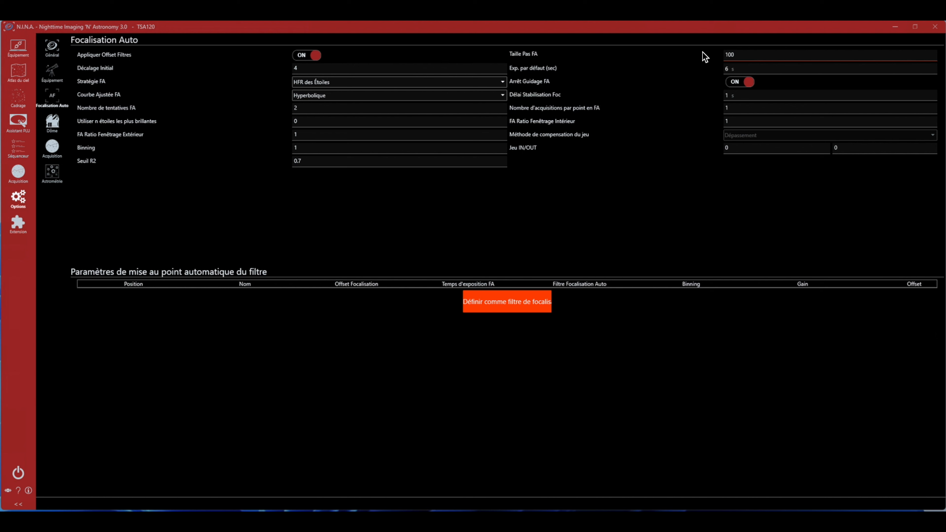
click(682, 114)
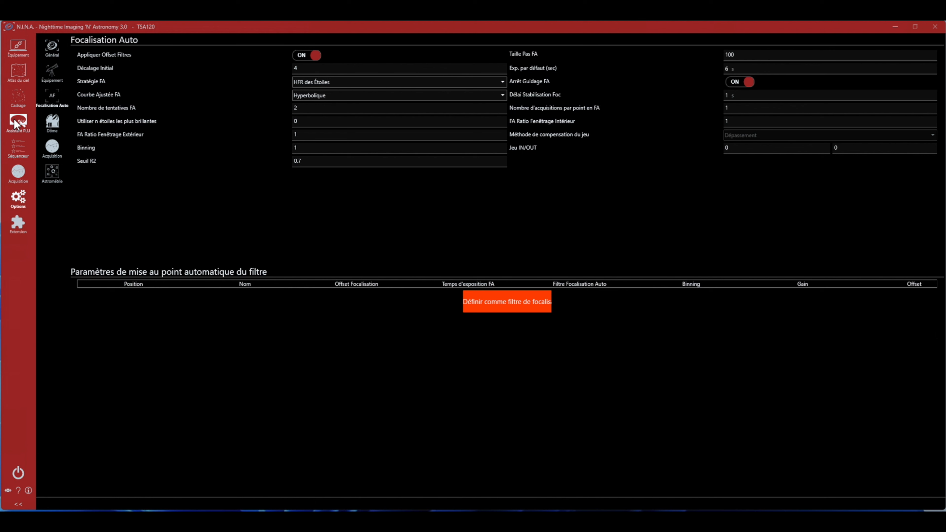
Set the OUT backlash value (Jeu IN/OUT) to 20 and run an autofocus from the imaging view.
click(847, 149)
drag(848, 149, 833, 147)
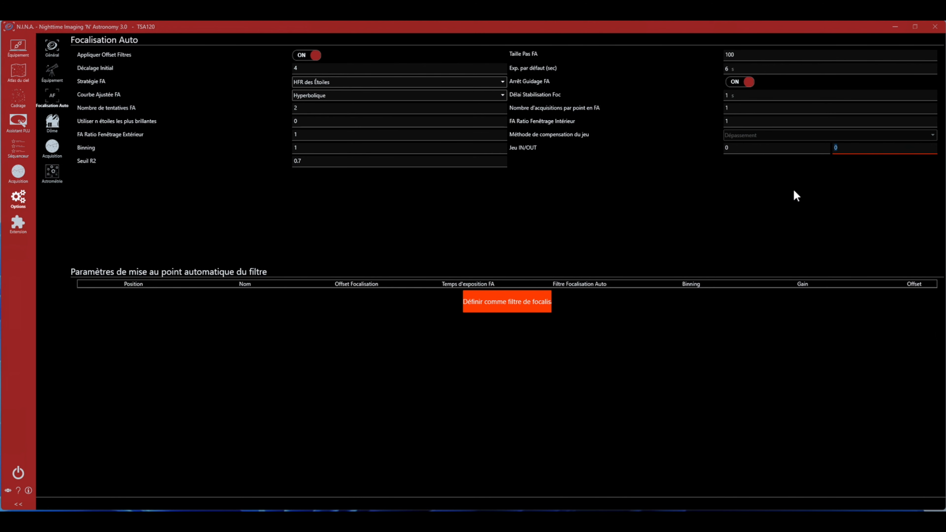
text(20)
click(862, 264)
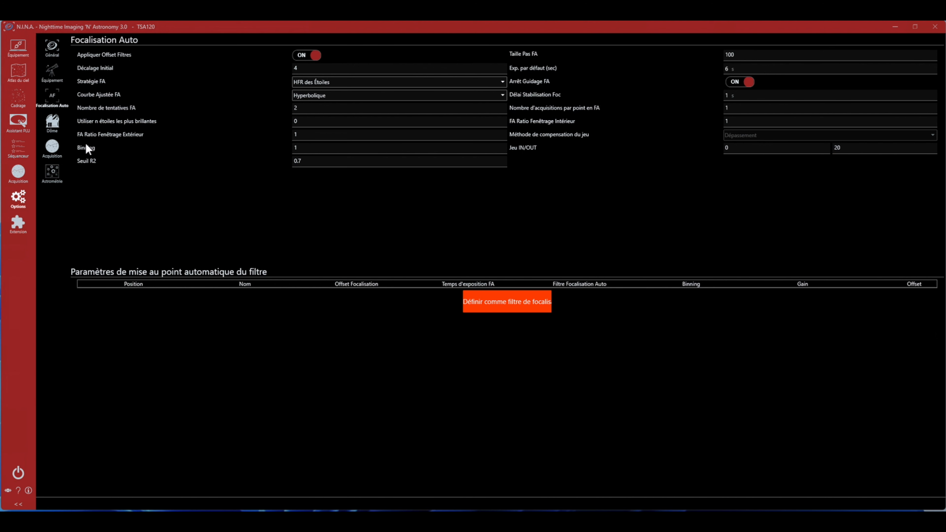
click(18, 173)
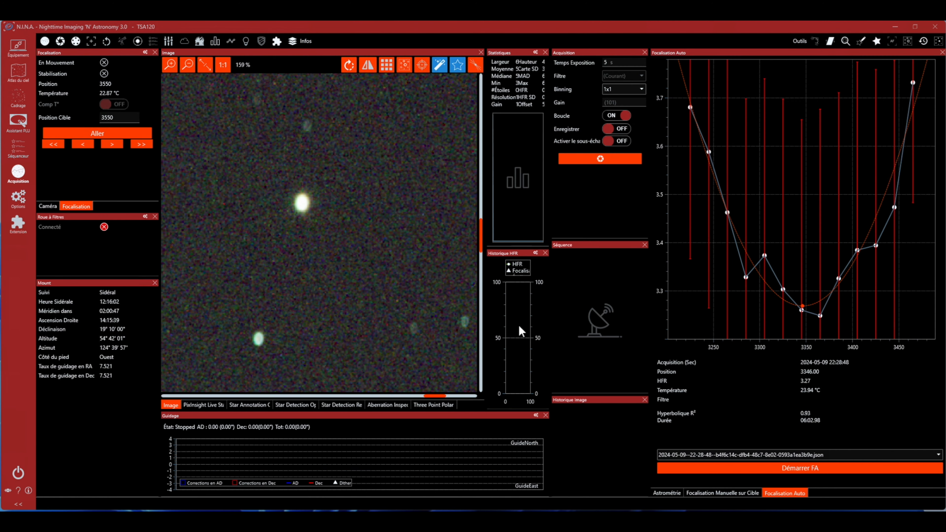
click(800, 469)
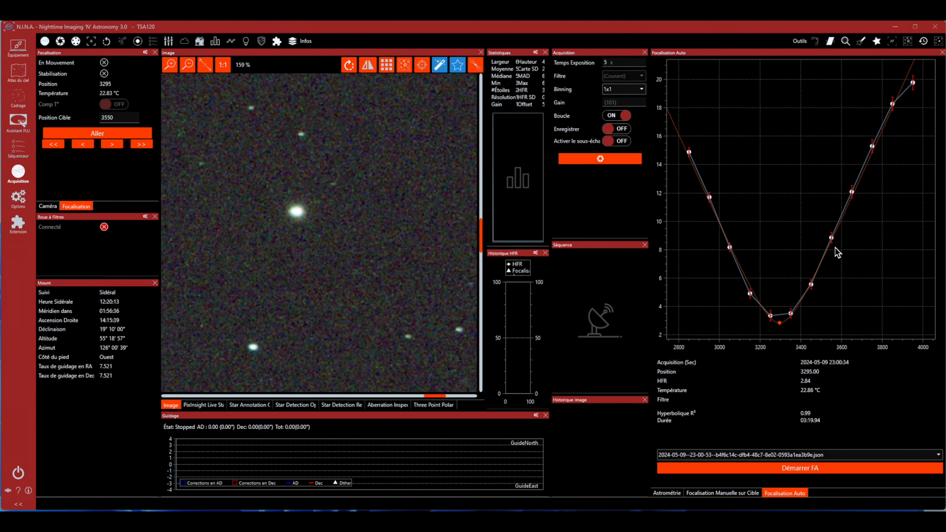
Examine star sharpness across the wider camera image and the shape of the autofocus curve.
click(188, 65)
click(187, 65)
click(188, 65)
click(188, 64)
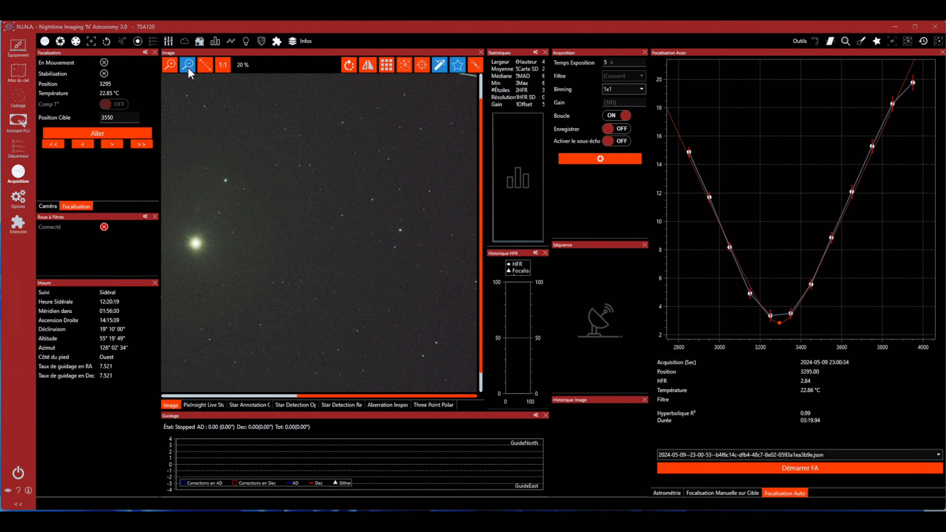
click(170, 64)
click(171, 64)
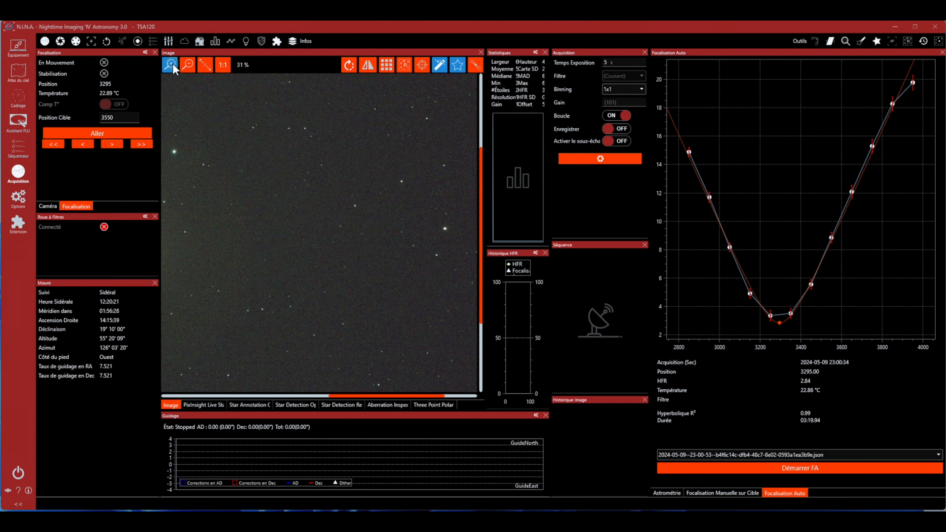
drag(359, 396, 397, 399)
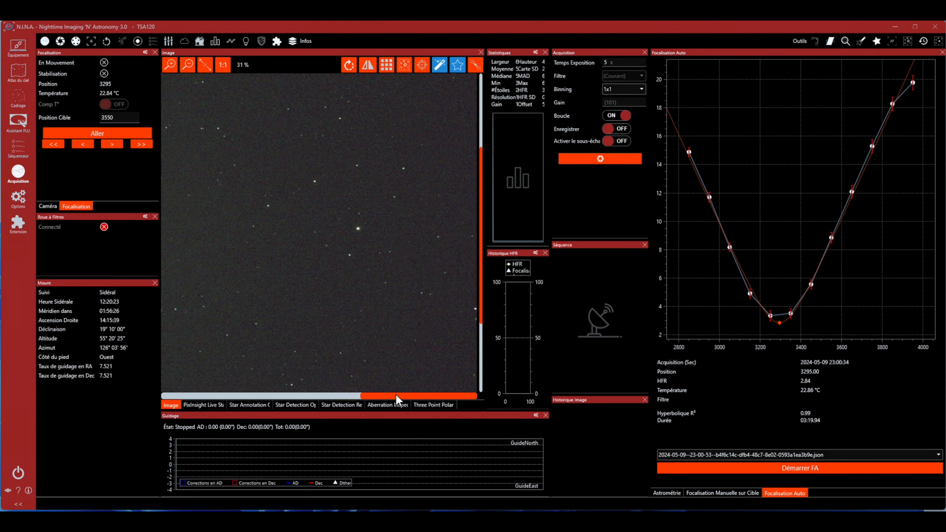
click(916, 78)
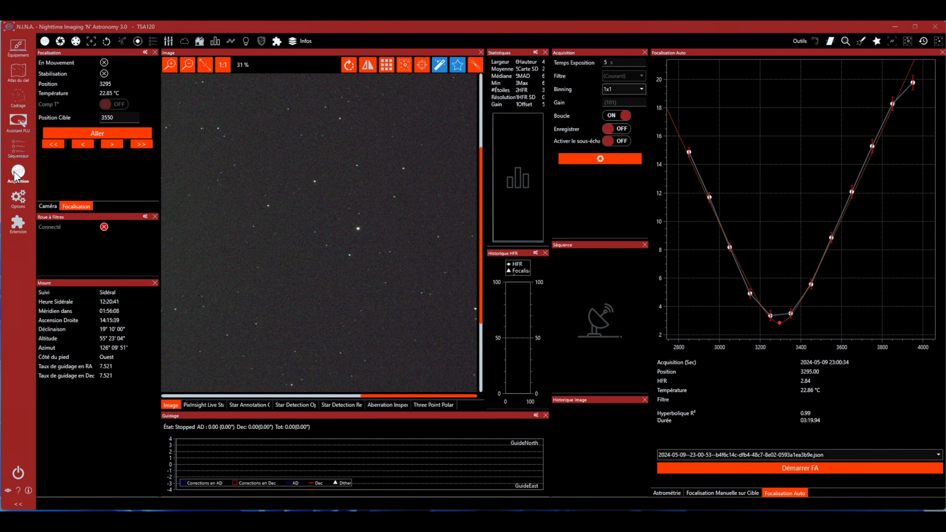
Set the OUT backlash value (Jeu IN/OUT) to 60 and rerun the autofocus.
click(17, 199)
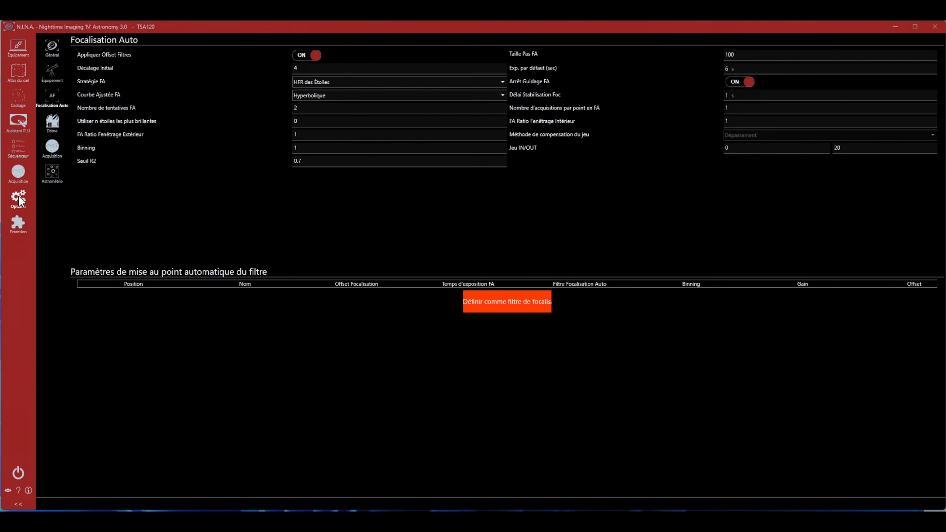
double_click(842, 149)
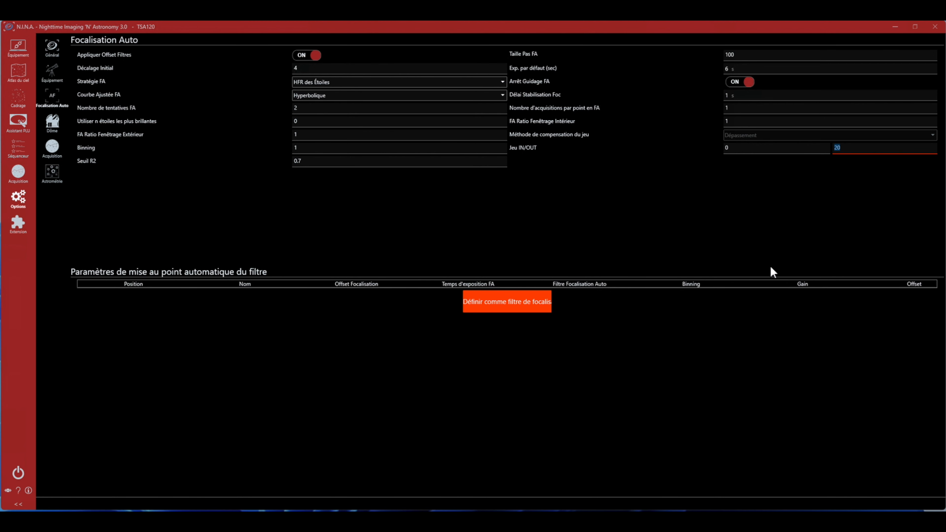
text(60)
click(842, 197)
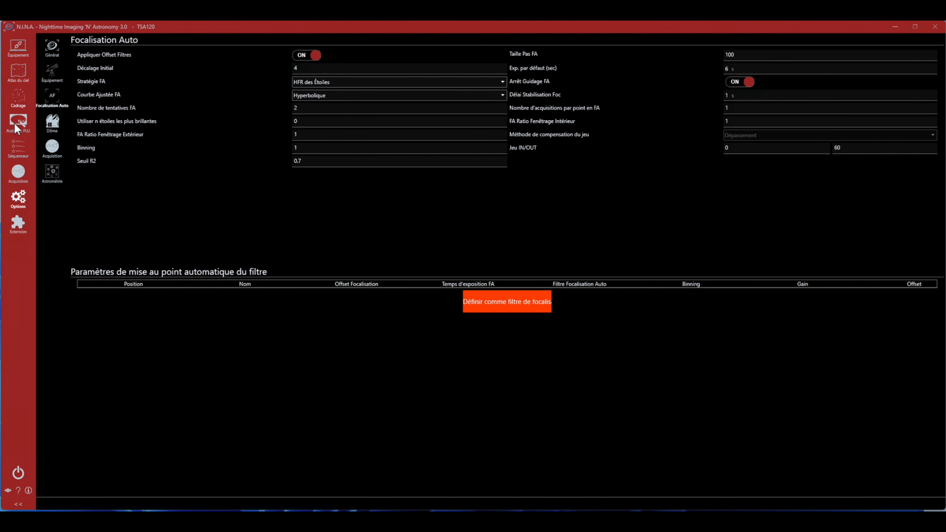
click(15, 172)
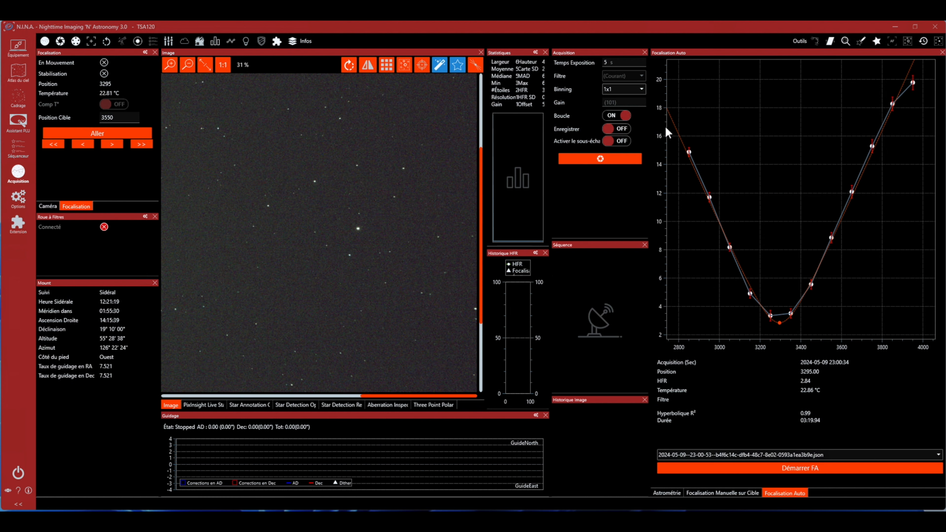
click(800, 471)
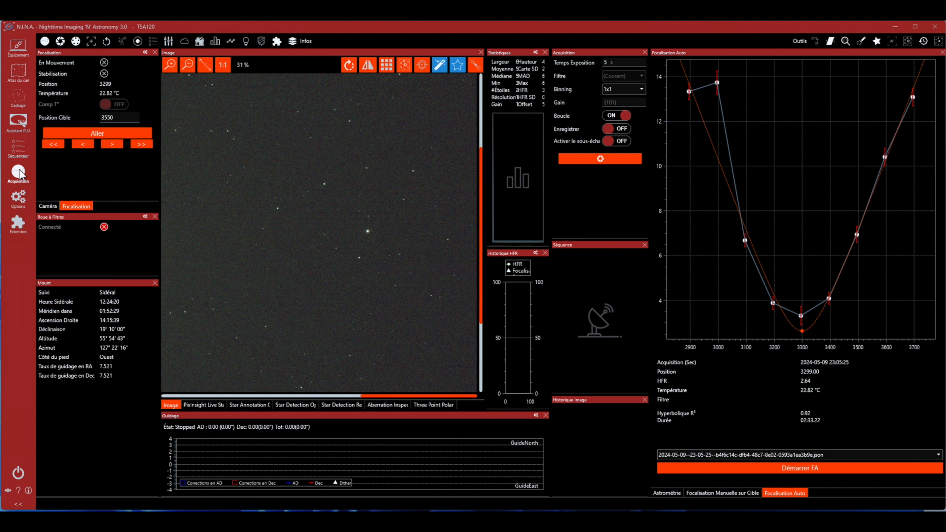
Set the OUT backlash value (Jeu IN/OUT) to 50 and run the autofocus again.
click(18, 197)
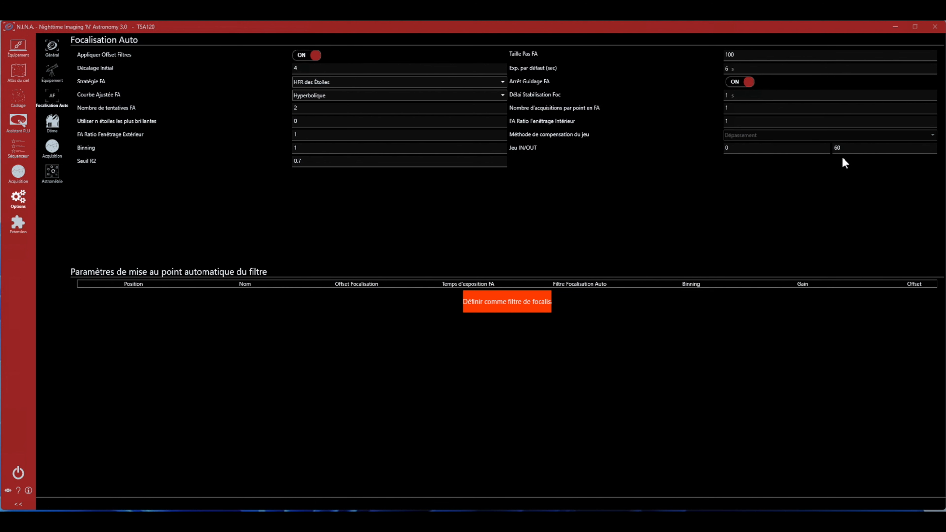
click(843, 148)
text(50)
click(18, 174)
click(821, 470)
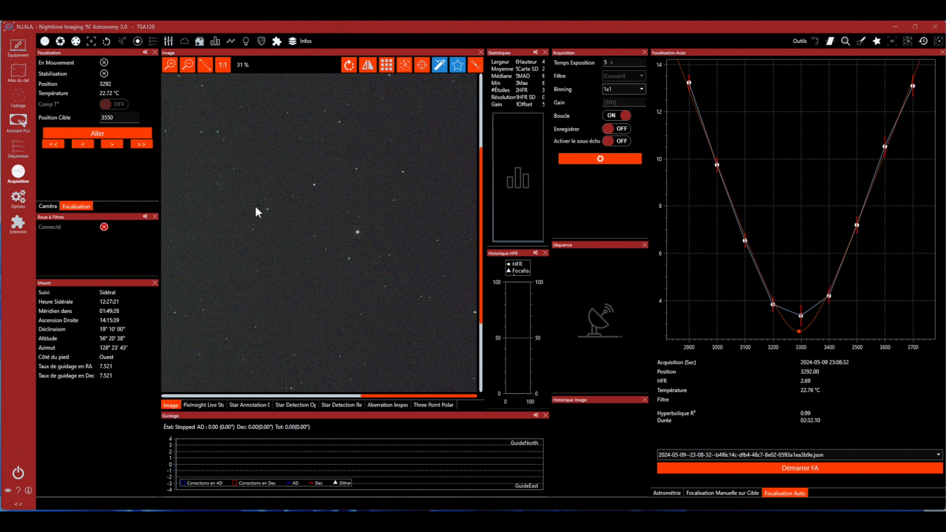
Set the autofocus R² threshold (Seuil R2) to 0.8 in the autofocus options.
click(223, 65)
click(204, 65)
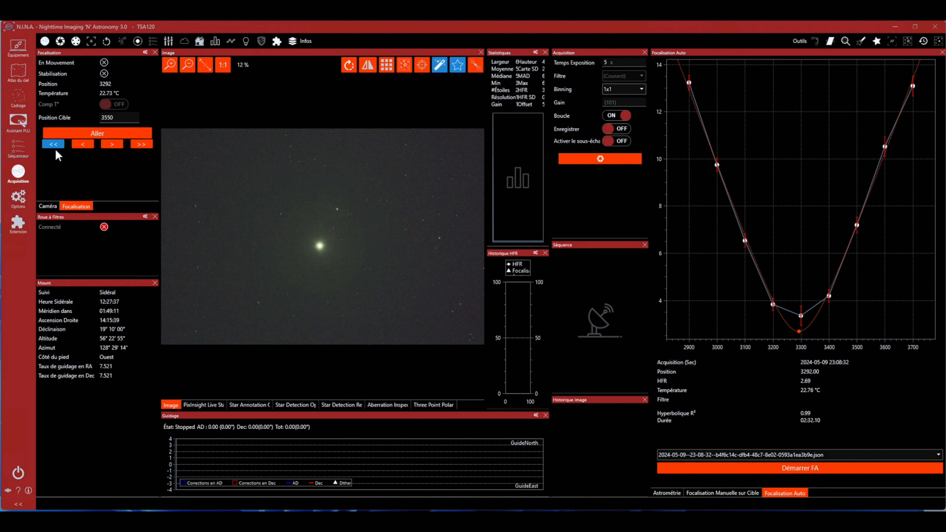
click(26, 200)
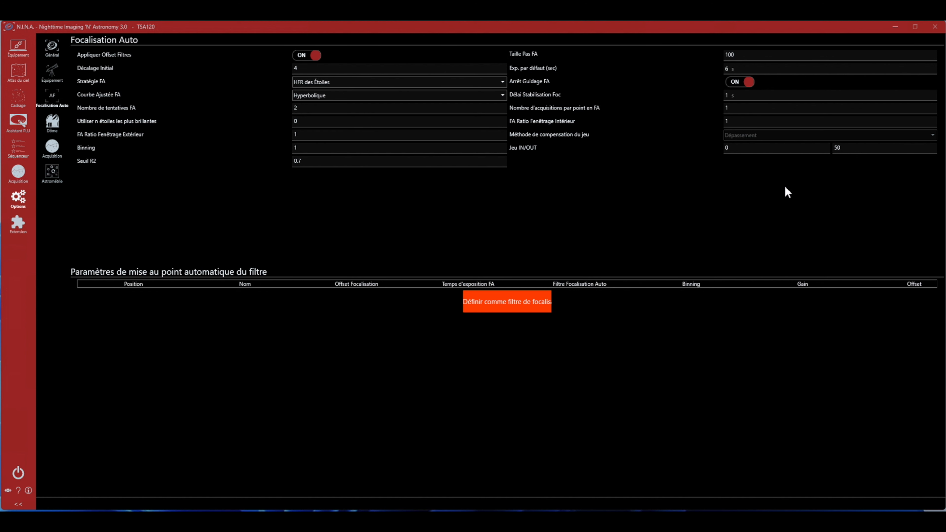
click(302, 162)
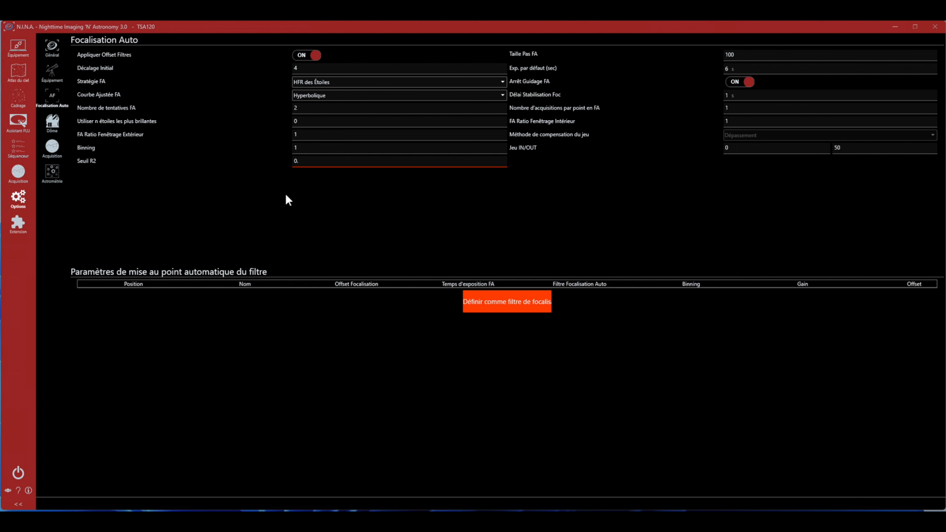
text(8)
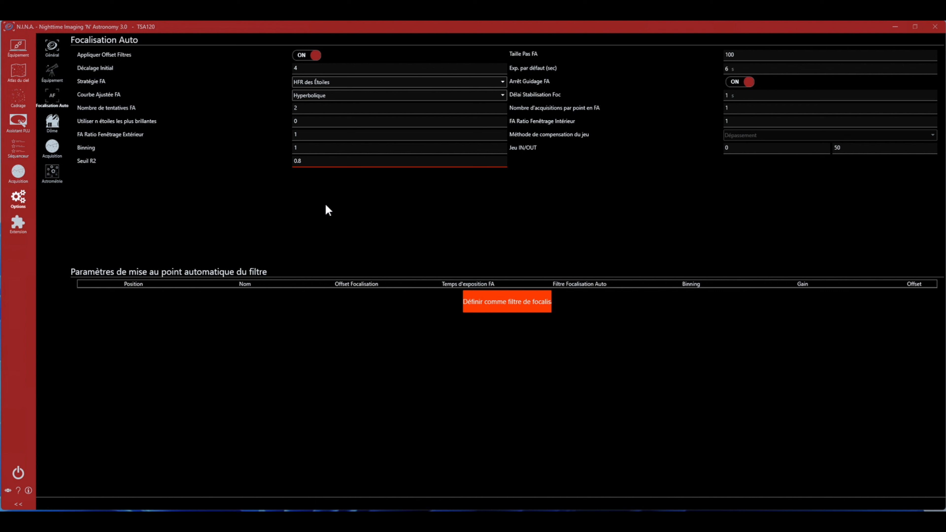